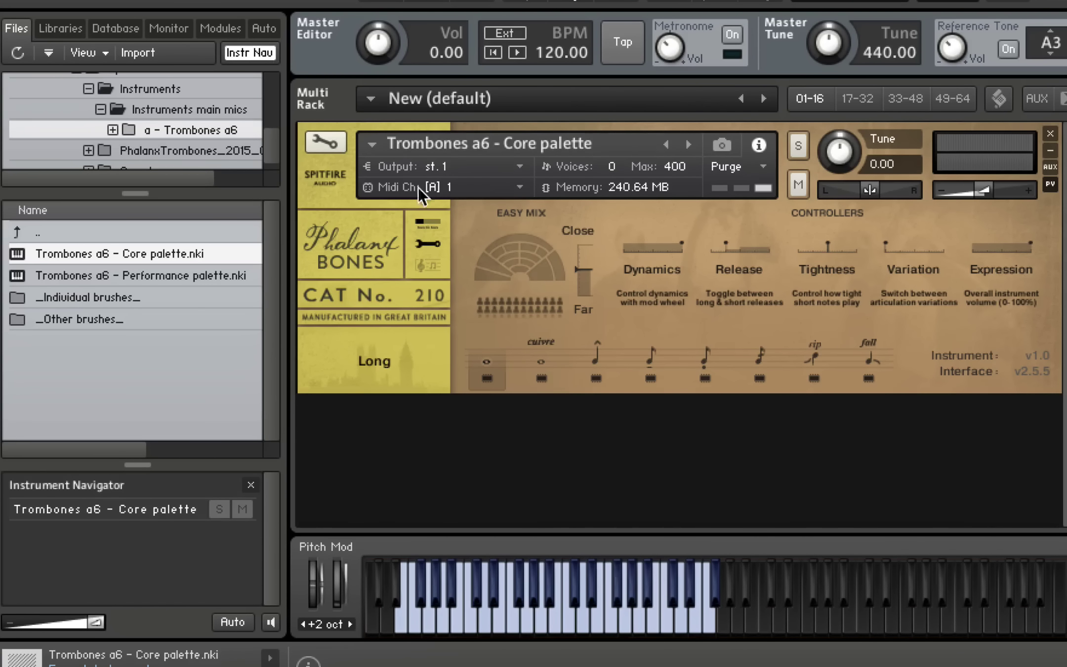
- Flip between the Easy Mix and mic mix pages, ending on the mic mix and options page
{"action": "left_click", "coordinate": [423, 243]}
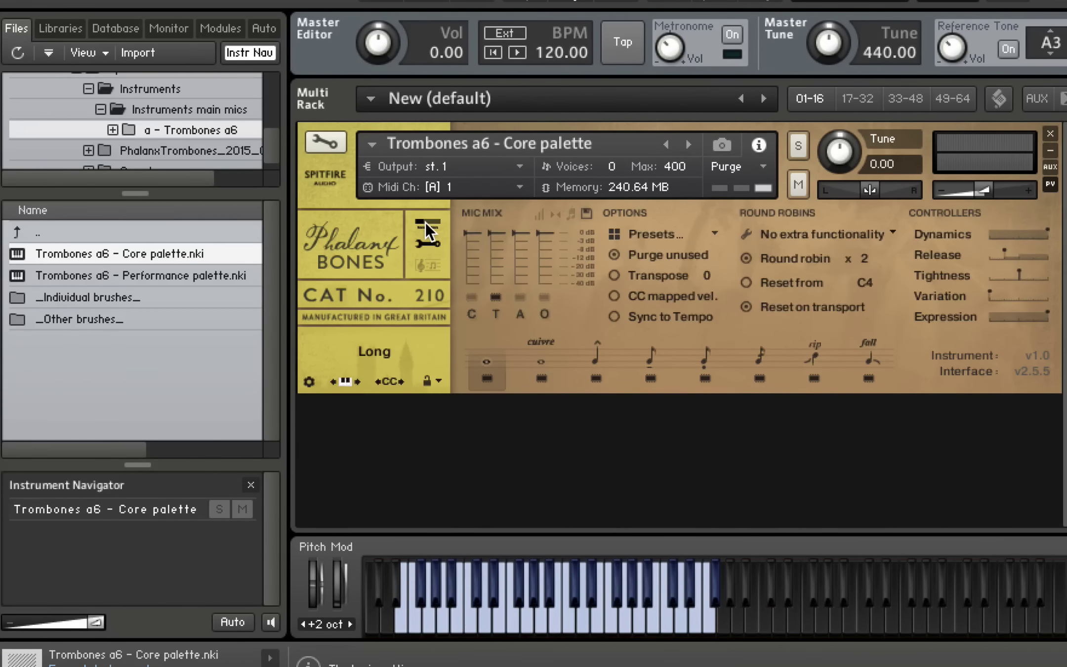
{"action": "left_click", "coordinate": [425, 229]}
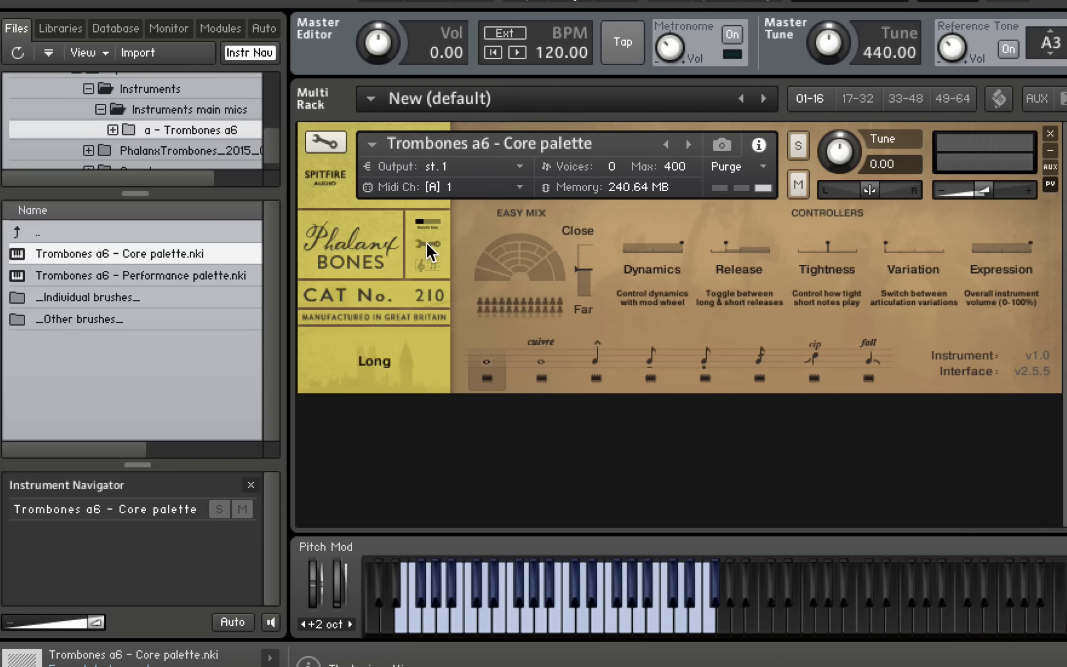
{"action": "left_click", "coordinate": [426, 245]}
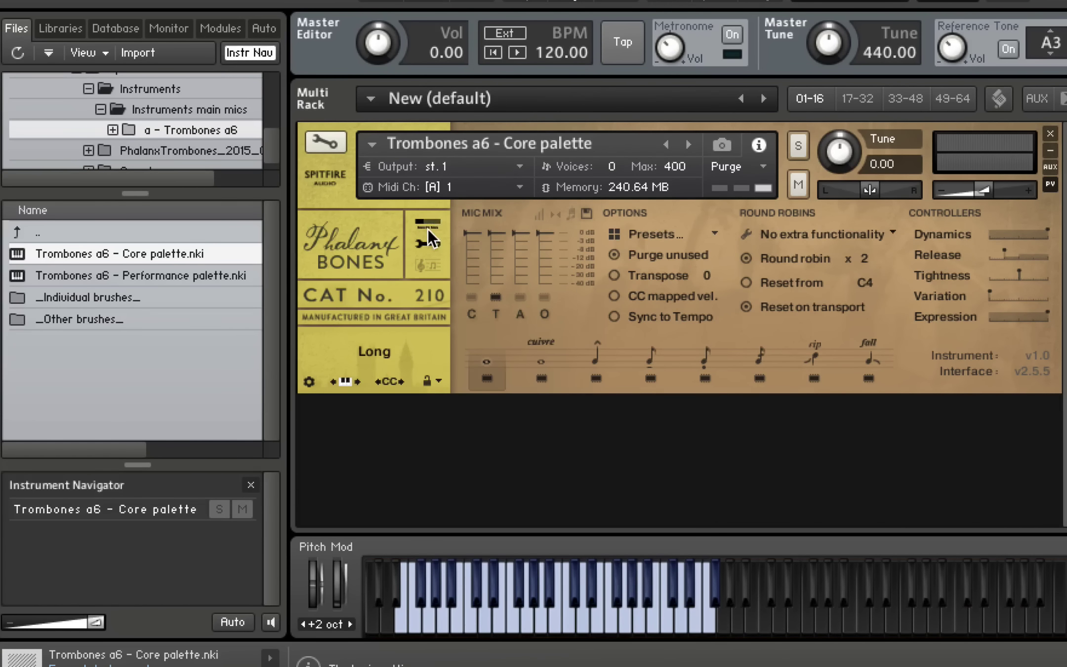
{"action": "left_click", "coordinate": [428, 228]}
{"action": "left_click", "coordinate": [418, 243]}
- Switch on the O and A mics, then move from Tenuto to the Staccato articulation
{"action": "left_click", "coordinate": [544, 296]}
{"action": "left_click", "coordinate": [520, 297]}
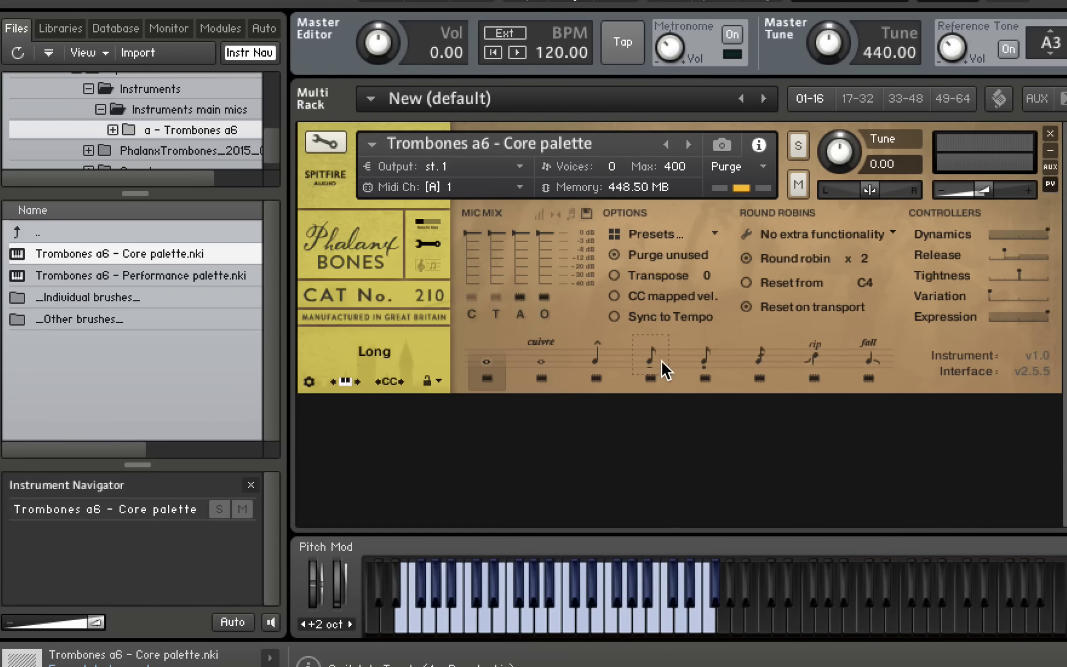
{"action": "left_click", "coordinate": [652, 370]}
{"action": "left_click", "coordinate": [705, 368]}
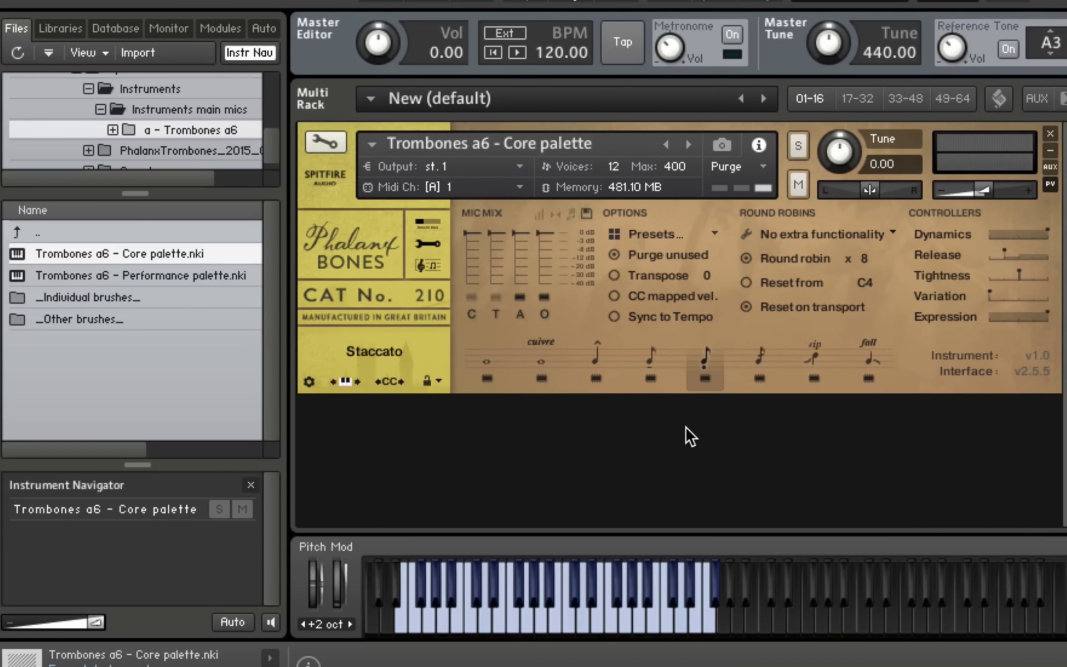
- Audition the C close mic alone with A and O off, then the T mic
{"action": "left_click", "coordinate": [471, 296]}
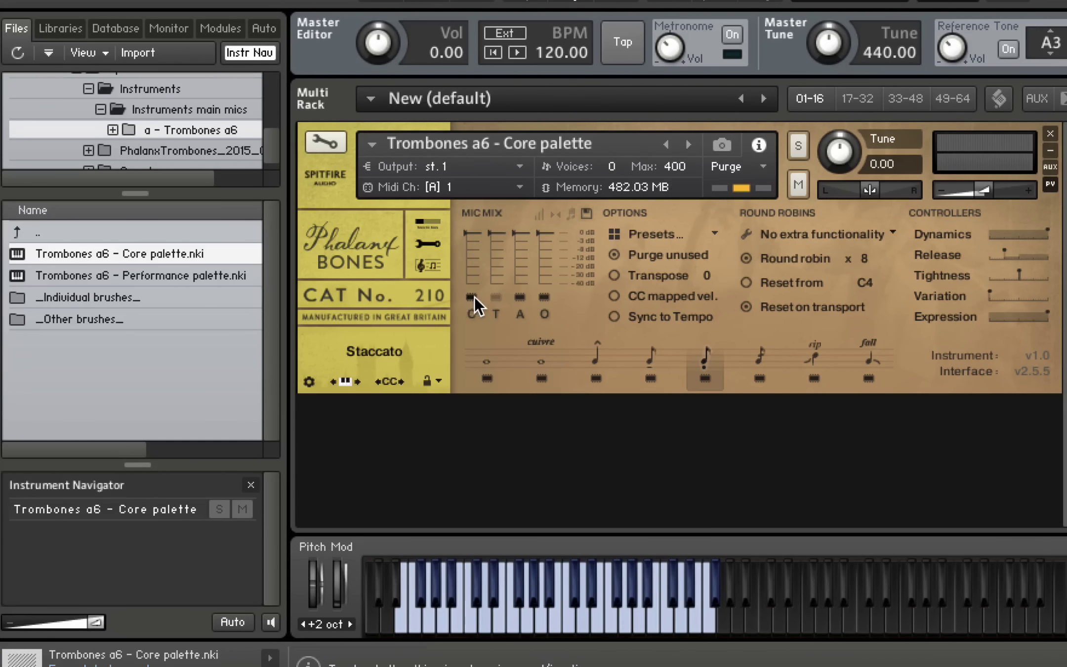
{"action": "left_click", "coordinate": [519, 297]}
{"action": "left_click", "coordinate": [544, 296]}
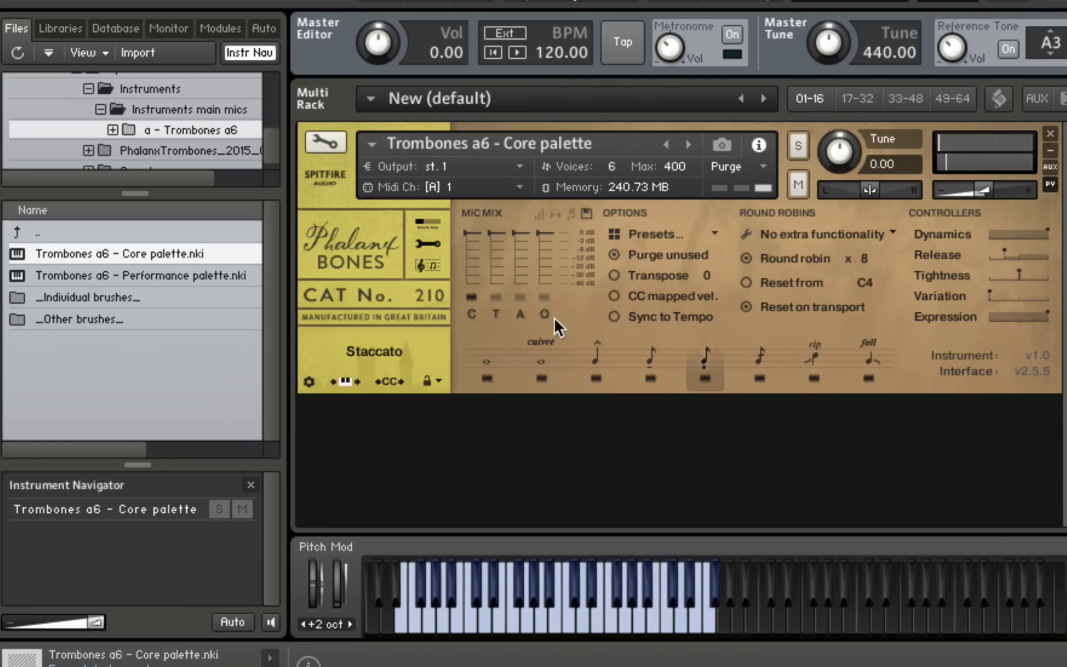
{"action": "left_click", "coordinate": [496, 297]}
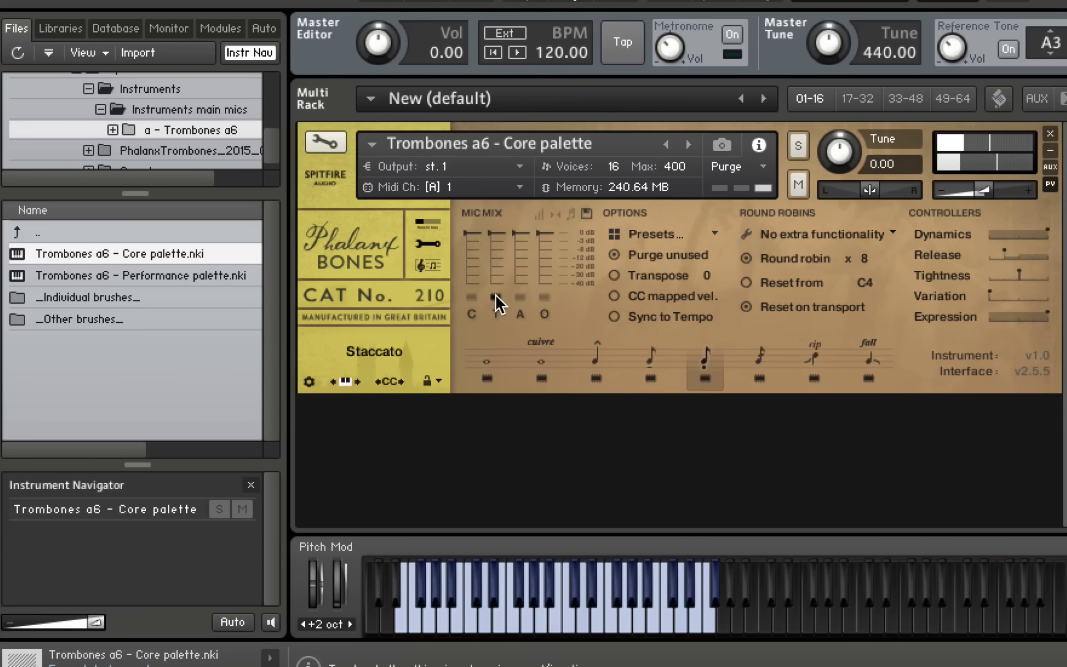
- Audition the A mic alone, then leave only the O mic on
{"action": "left_click", "coordinate": [496, 297]}
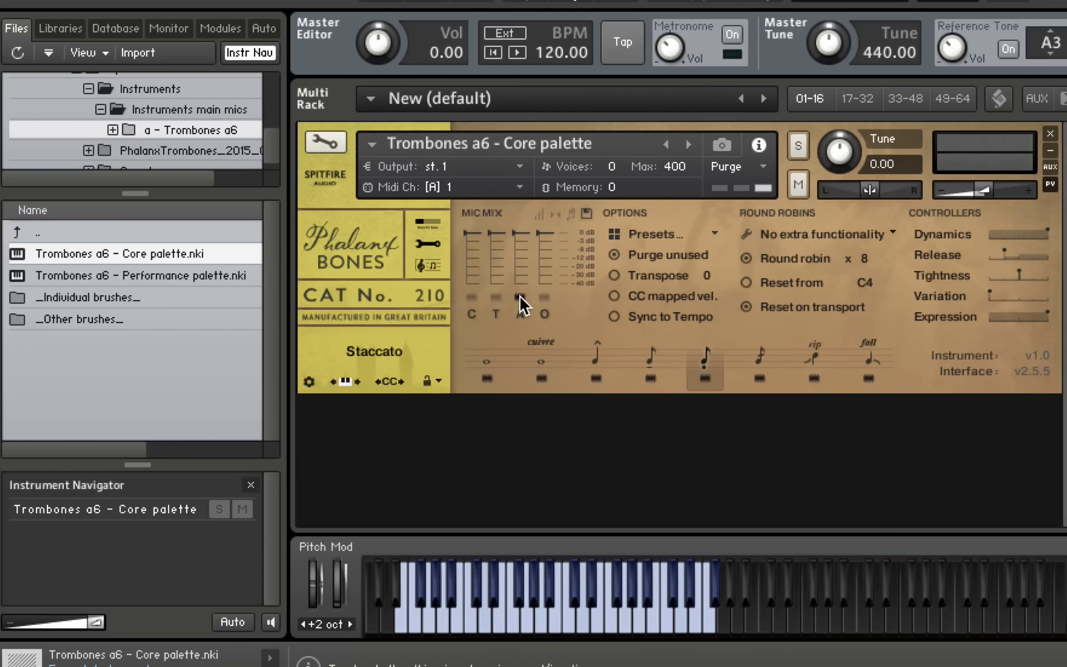
{"action": "left_click", "coordinate": [519, 297]}
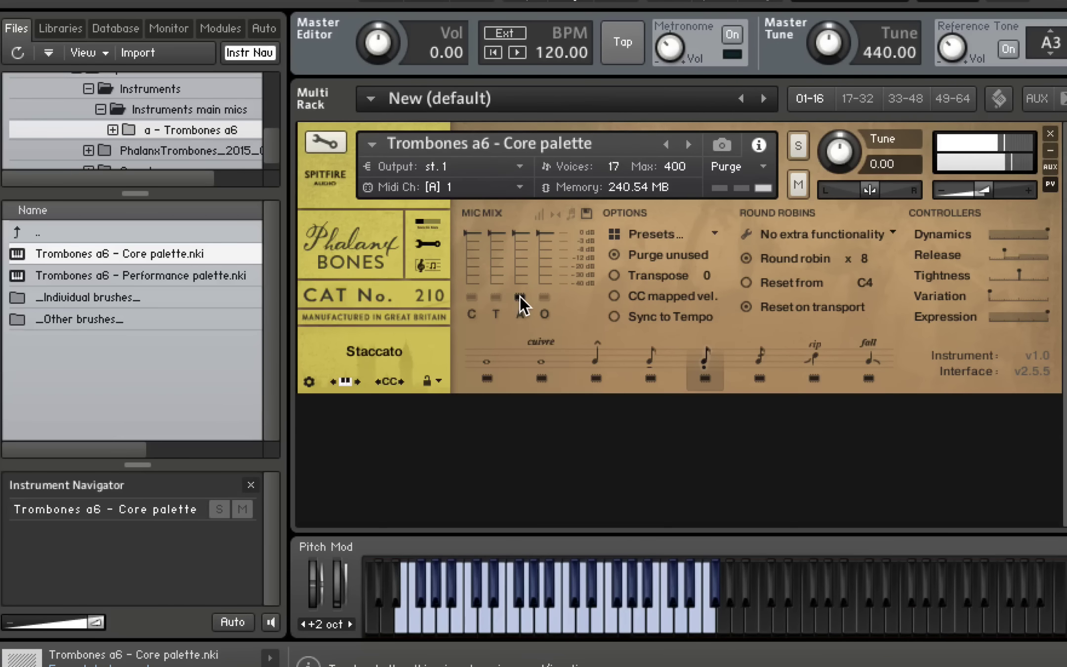
{"action": "left_click", "coordinate": [520, 297]}
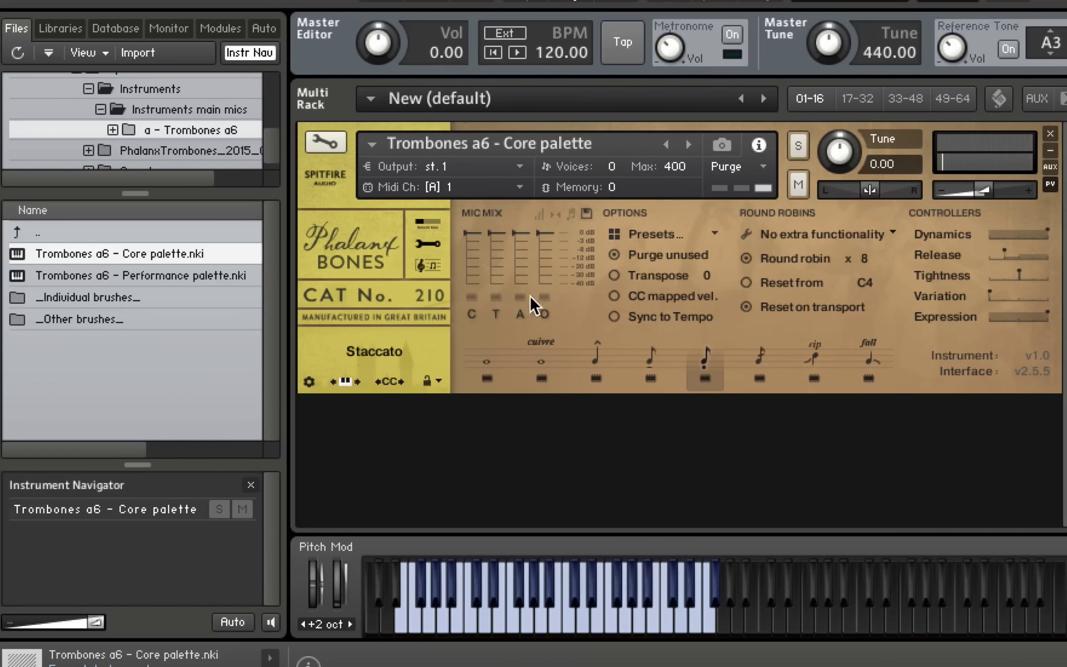
{"action": "left_click", "coordinate": [543, 298]}
- Re-enable the A mic at a lowered fader level and select the Tenuto articulation
{"action": "left_click", "coordinate": [520, 297]}
{"action": "left_click_drag", "start_coordinate": [521, 247], "coordinate": [521, 263]}
{"action": "left_click", "coordinate": [650, 365]}
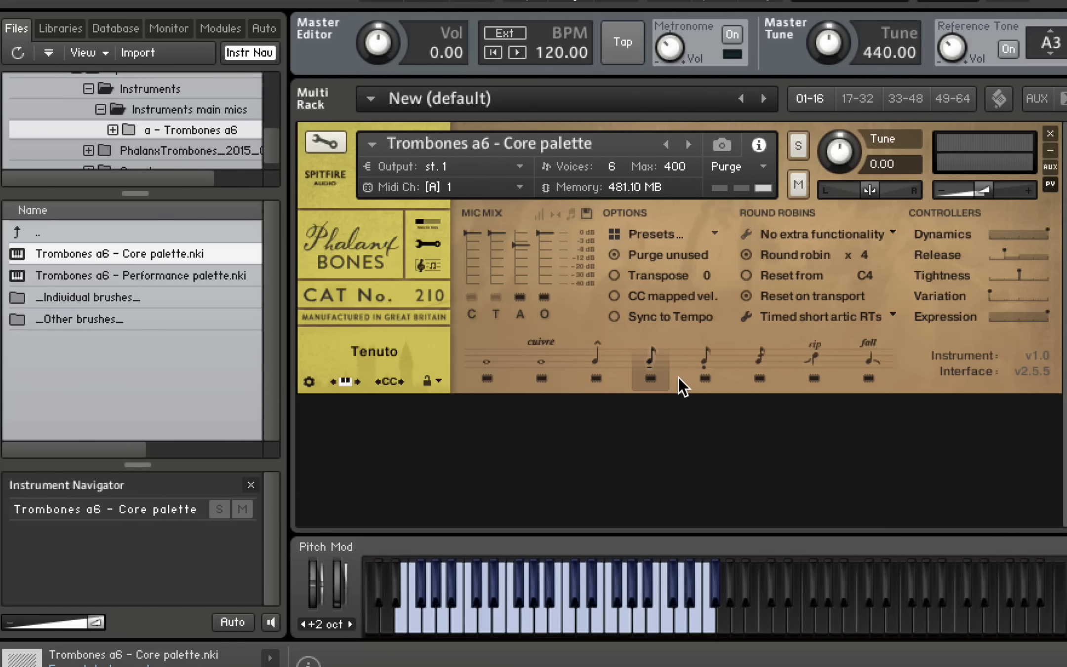
- Switch the Trombones a6 Core palette from Tenuto to the Marcato articulation
{"action": "left_click", "coordinate": [590, 368]}
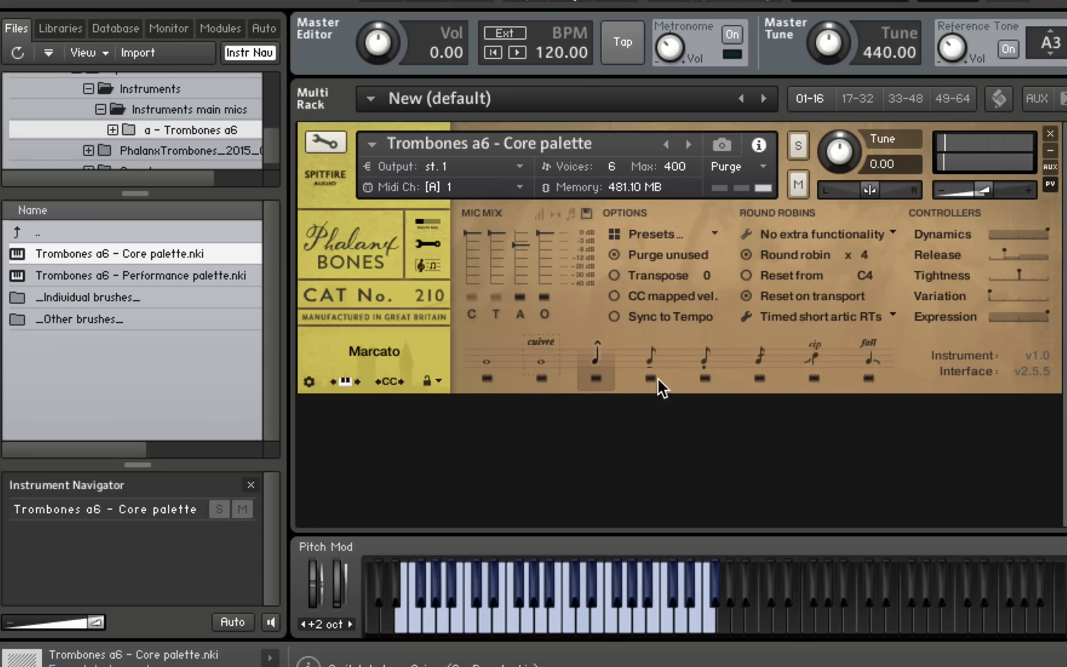
- Select Multitongued and raise the Variation controller to halfway, then to maximum
{"action": "left_click", "coordinate": [761, 360]}
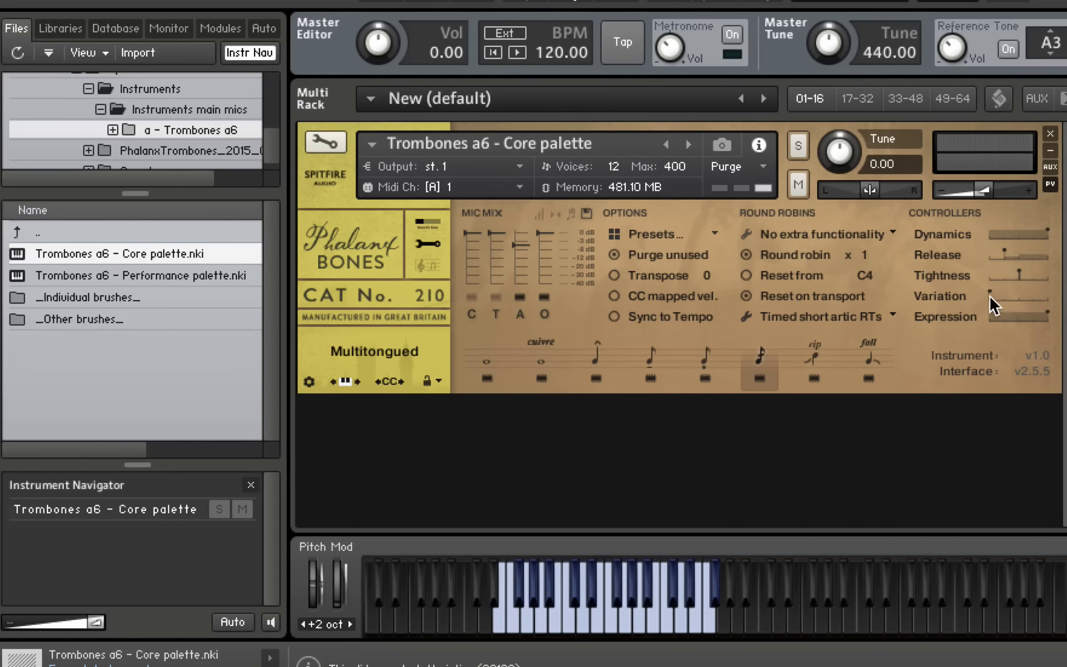
{"action": "left_click_drag", "start_coordinate": [991, 298], "coordinate": [1063, 300]}
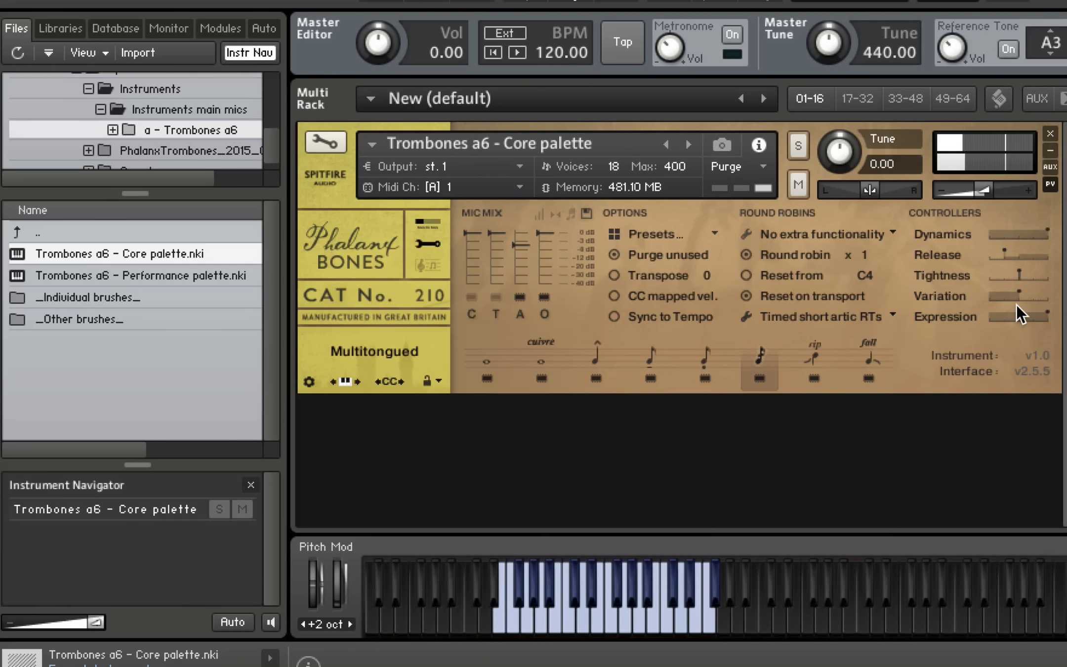
{"action": "left_click_drag", "start_coordinate": [1019, 296], "coordinate": [1048, 296]}
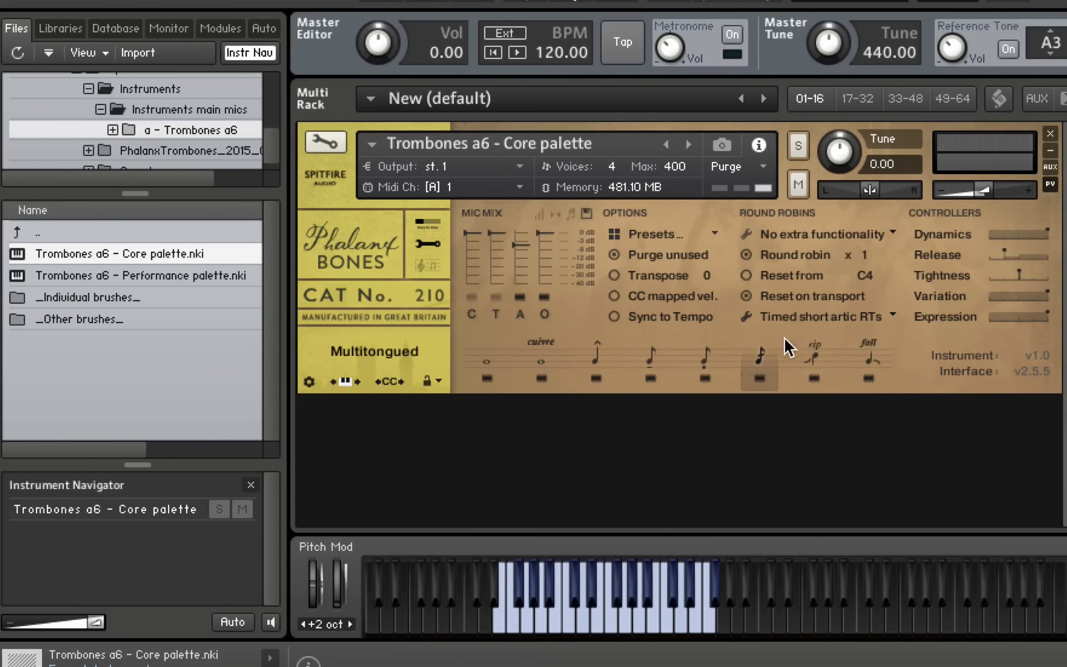
- Select the Rip articulation and drag Variation all the way down to its minimum
{"action": "left_click", "coordinate": [815, 365]}
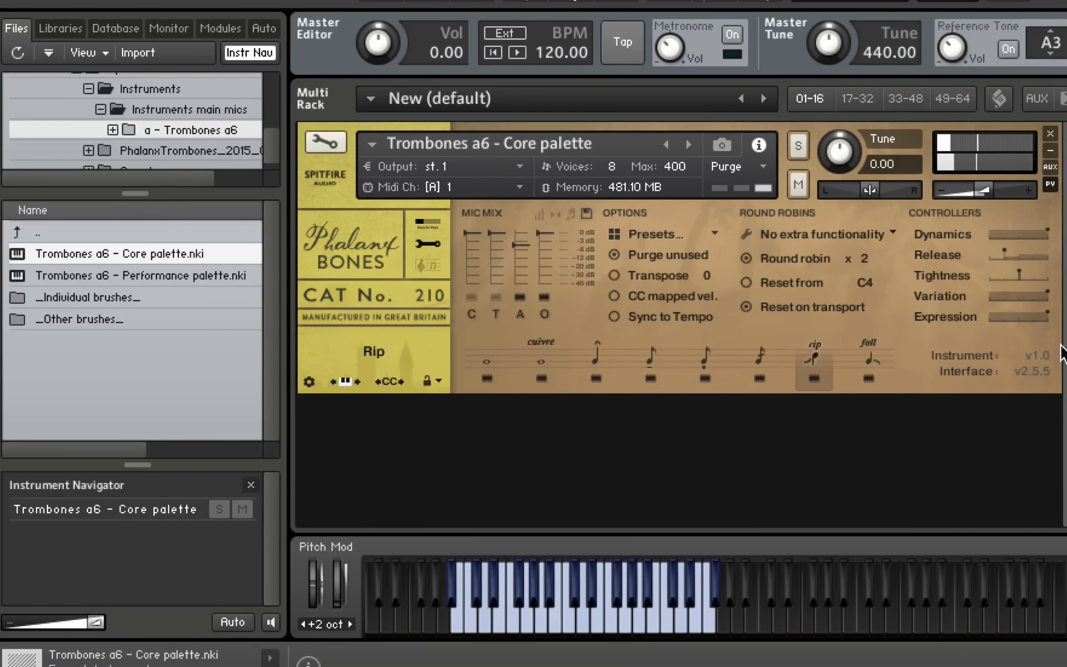
{"action": "left_click_drag", "start_coordinate": [1046, 296], "coordinate": [977, 295]}
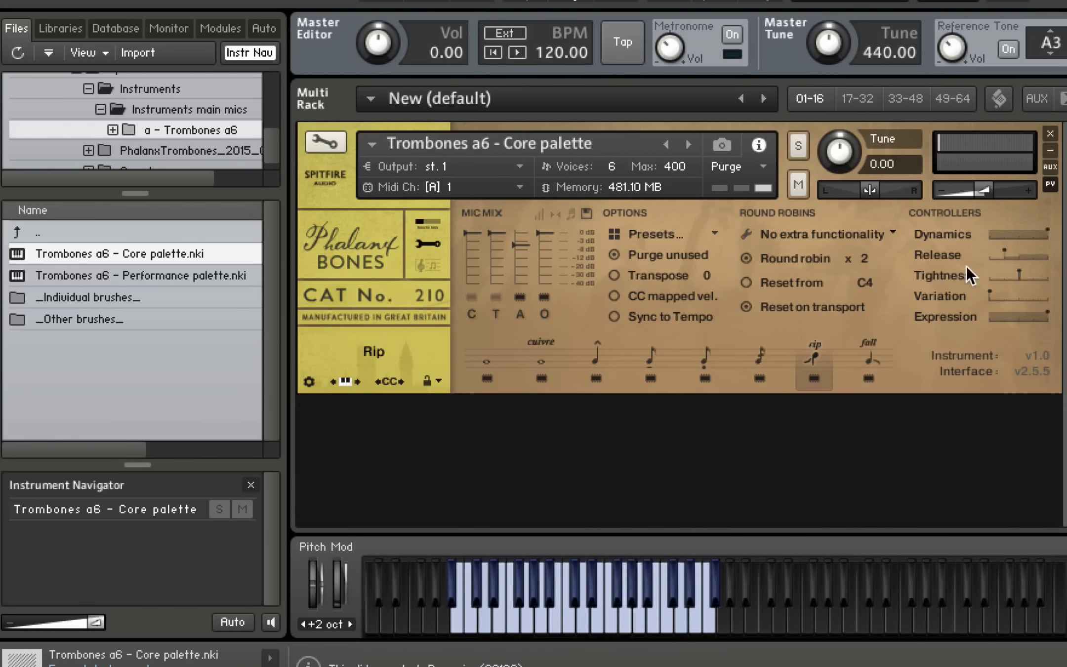
- Switch the Core palette to the Fall articulation and play notes on it
{"action": "left_click", "coordinate": [870, 364]}
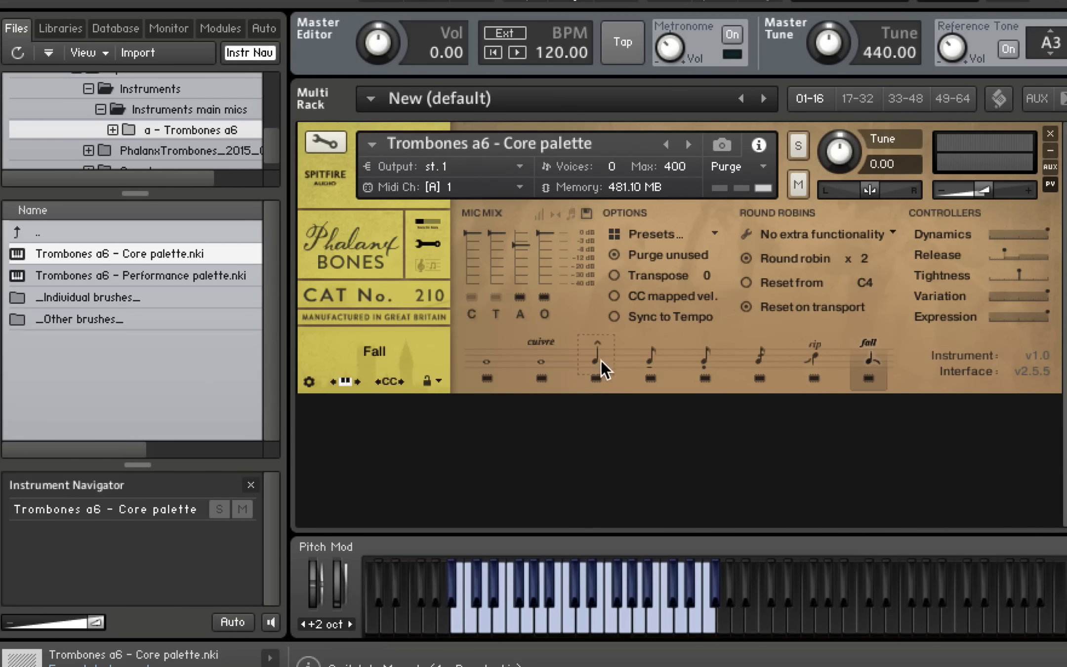
- Return the Core palette to the Long articulation and audition it with notes
{"action": "left_click", "coordinate": [487, 364]}
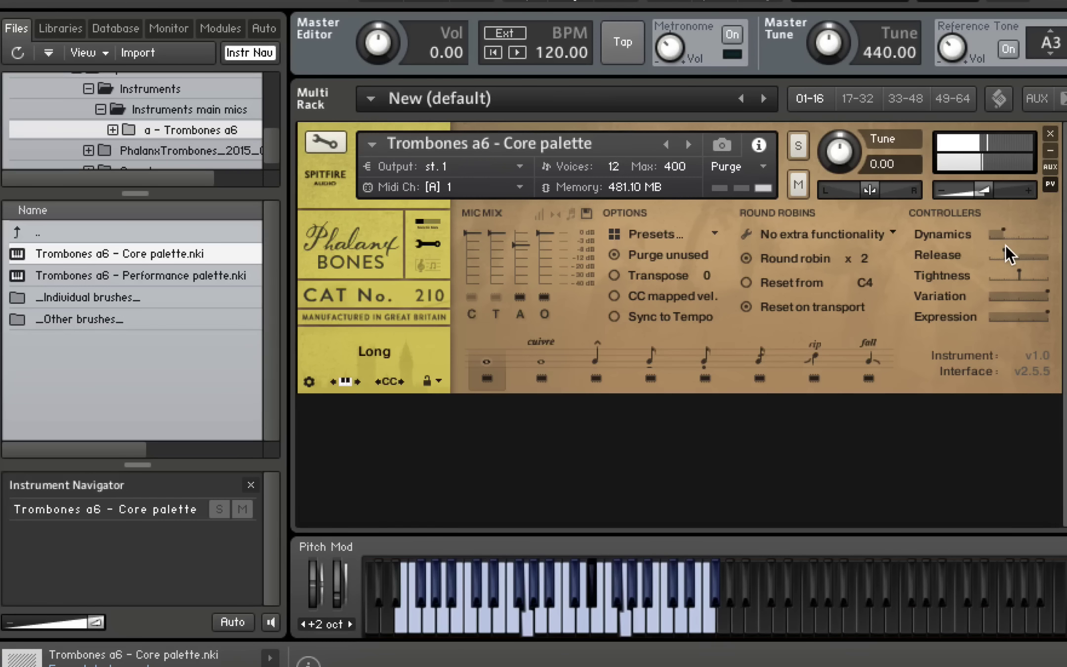
- Try a higher Release setting on the Long articulation, then pull Release back down low
{"action": "left_click_drag", "start_coordinate": [1008, 266], "coordinate": [1065, 262]}
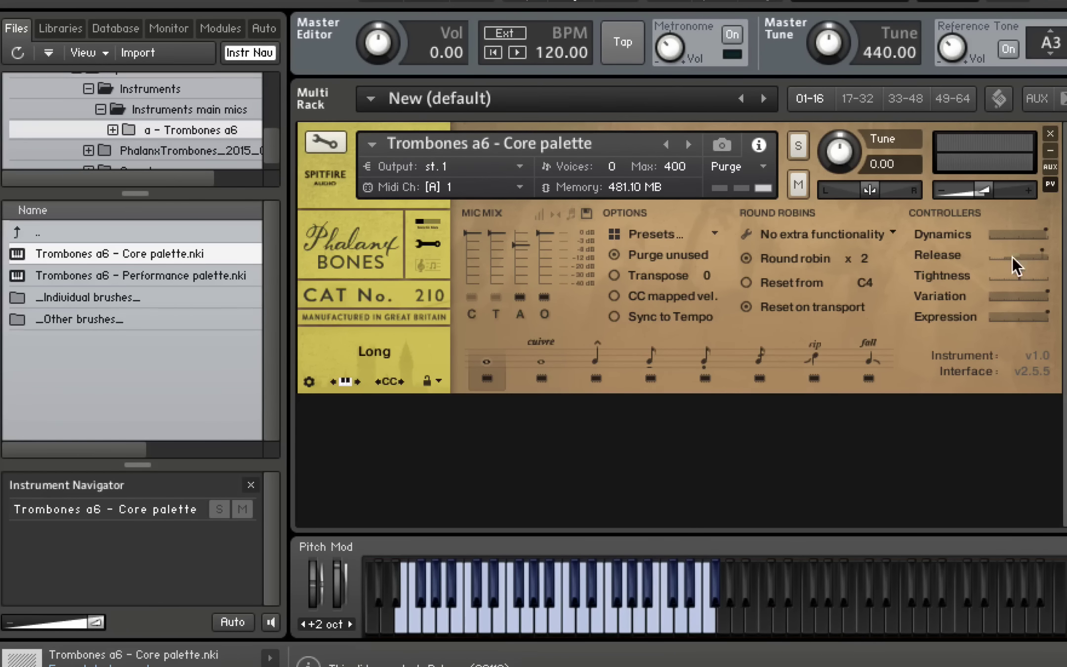
{"action": "left_click_drag", "start_coordinate": [1018, 256], "coordinate": [949, 255]}
- Enable the C and T mics, disable A and O, and lower the C fader to about -6 dB
{"action": "left_click", "coordinate": [471, 297]}
{"action": "left_click", "coordinate": [496, 296]}
{"action": "left_click", "coordinate": [520, 297]}
{"action": "left_click", "coordinate": [544, 297]}
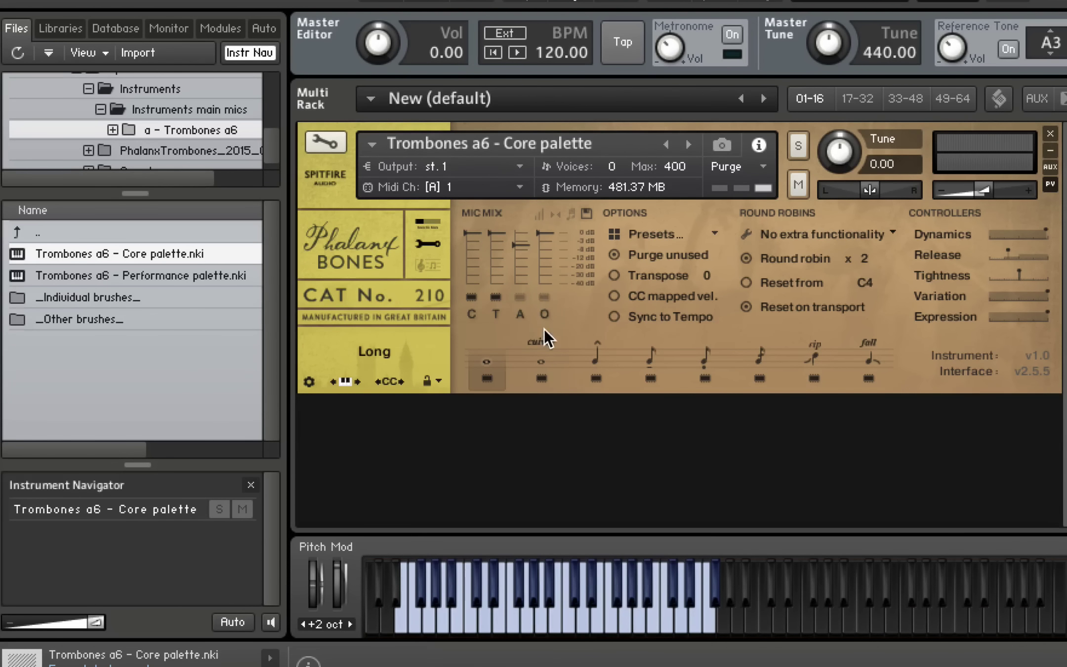
{"action": "left_click_drag", "start_coordinate": [472, 246], "coordinate": [476, 288]}
- Switch the Trombones a6 Core palette to the Long Cuivre articulation
{"action": "left_click", "coordinate": [544, 368]}
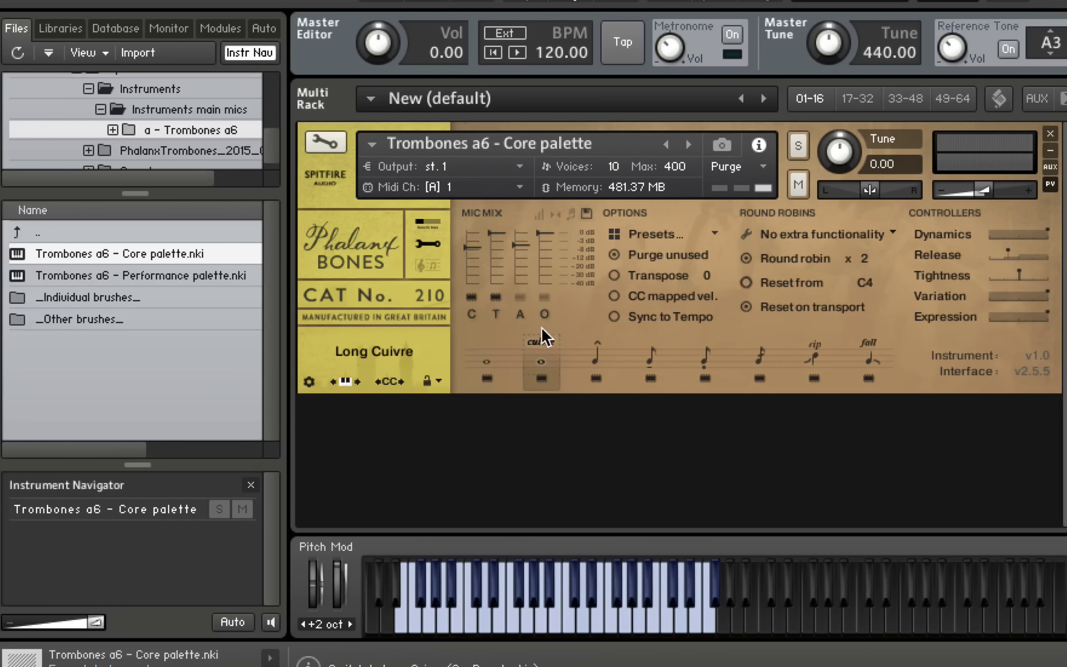
- Set the Long Cuivre mic mix to C, A and O with T off and C slightly lowered
{"action": "left_click", "coordinate": [472, 297]}
{"action": "left_click", "coordinate": [496, 296]}
{"action": "left_click", "coordinate": [519, 297]}
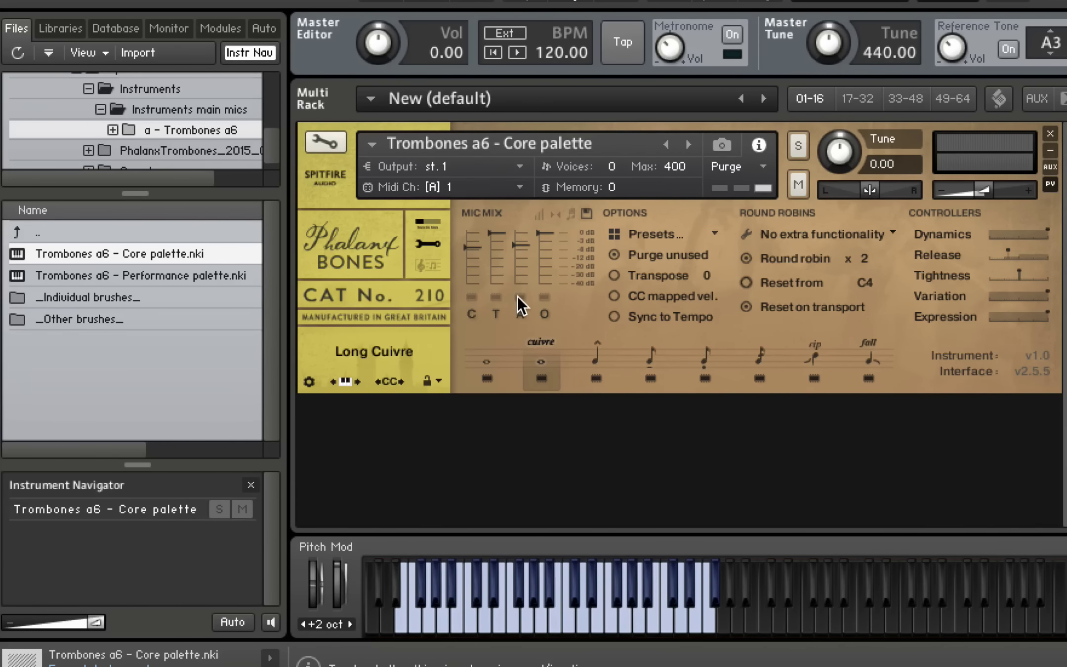
{"action": "left_click", "coordinate": [544, 297]}
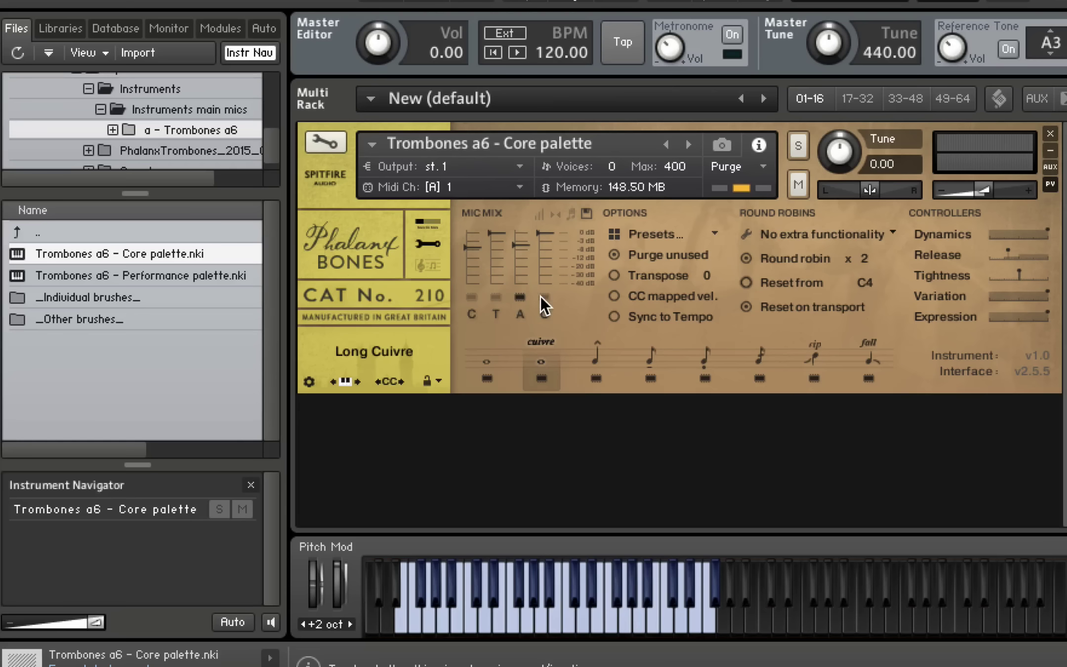
{"action": "left_click", "coordinate": [472, 297]}
{"action": "left_click_drag", "start_coordinate": [474, 269], "coordinate": [472, 289]}
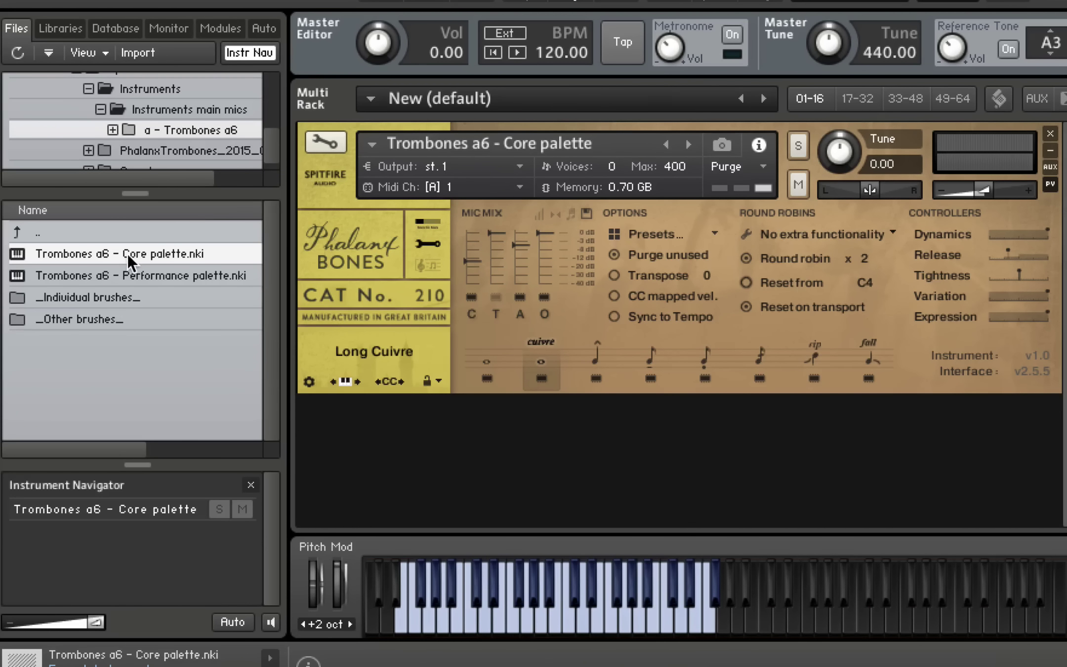
- Peek into the _Individual brushes_ folder and back, then switch the C mic off
{"action": "double_click", "coordinate": [82, 304]}
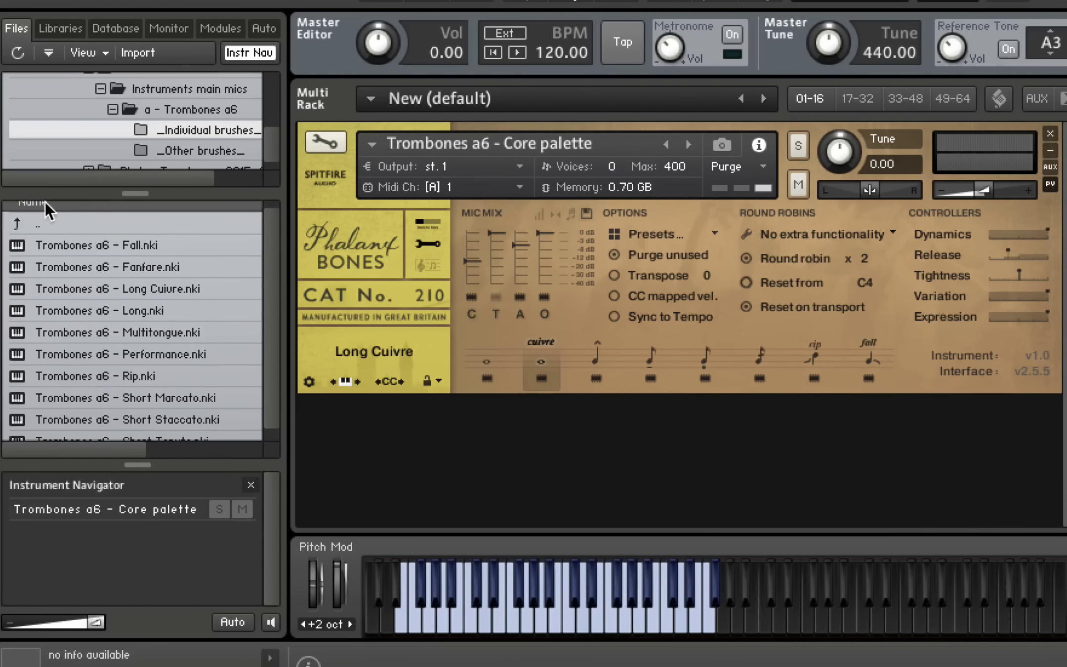
{"action": "double_click", "coordinate": [32, 224]}
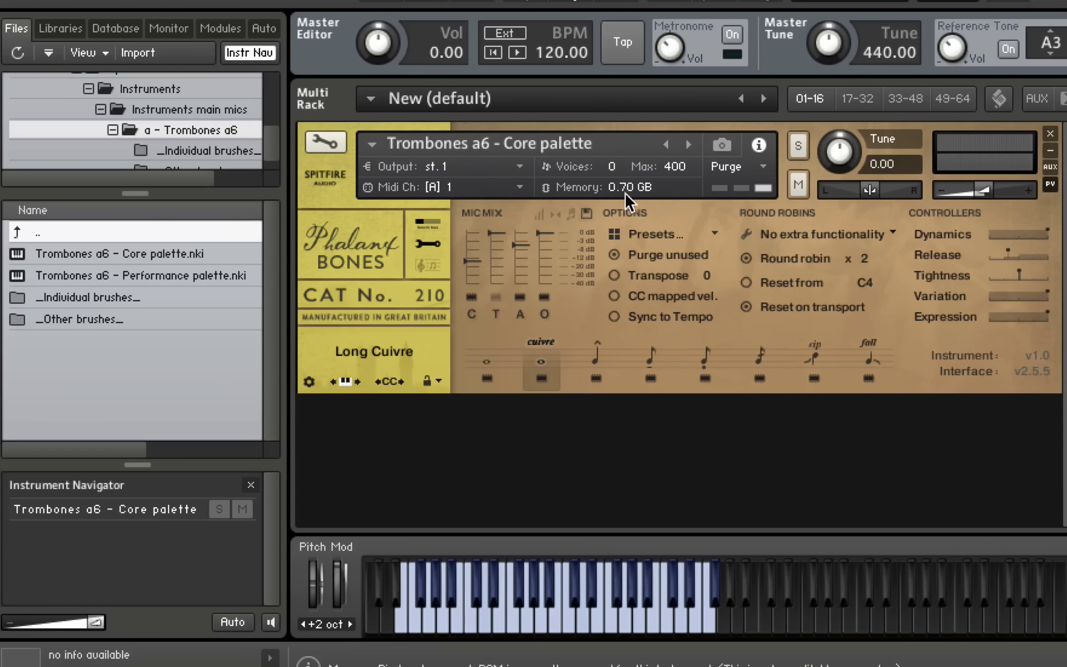
{"action": "left_click", "coordinate": [472, 297]}
- Replace the Core palette with Trombones a6 - Performance palette.nki, confirming the swap
{"action": "left_click_drag", "start_coordinate": [154, 274], "coordinate": [509, 167]}
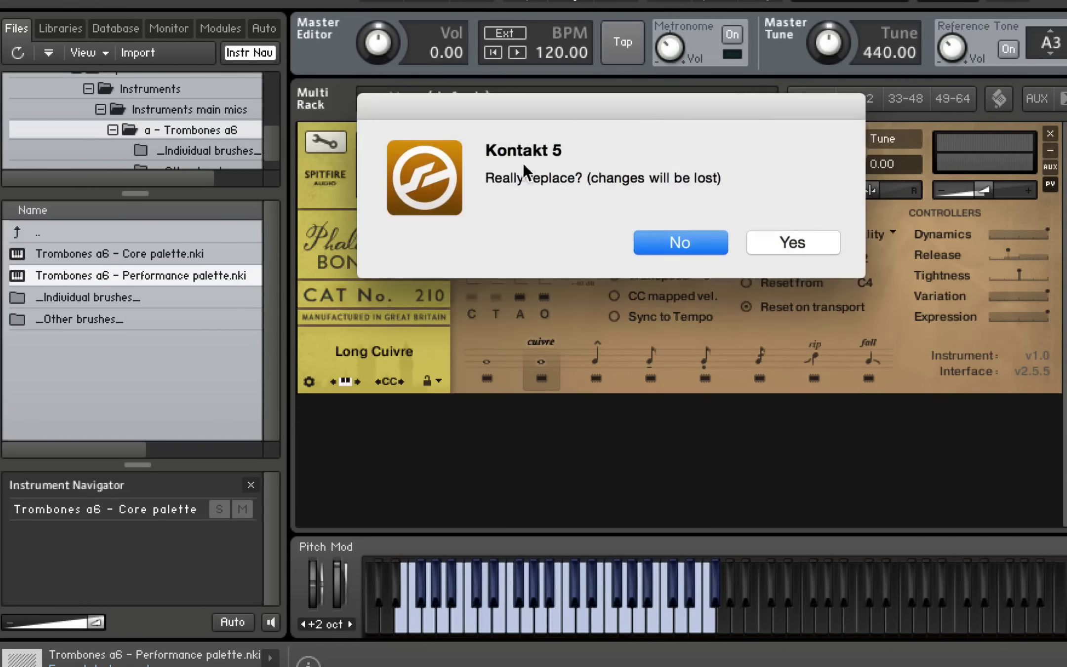
{"action": "left_click", "coordinate": [814, 244]}
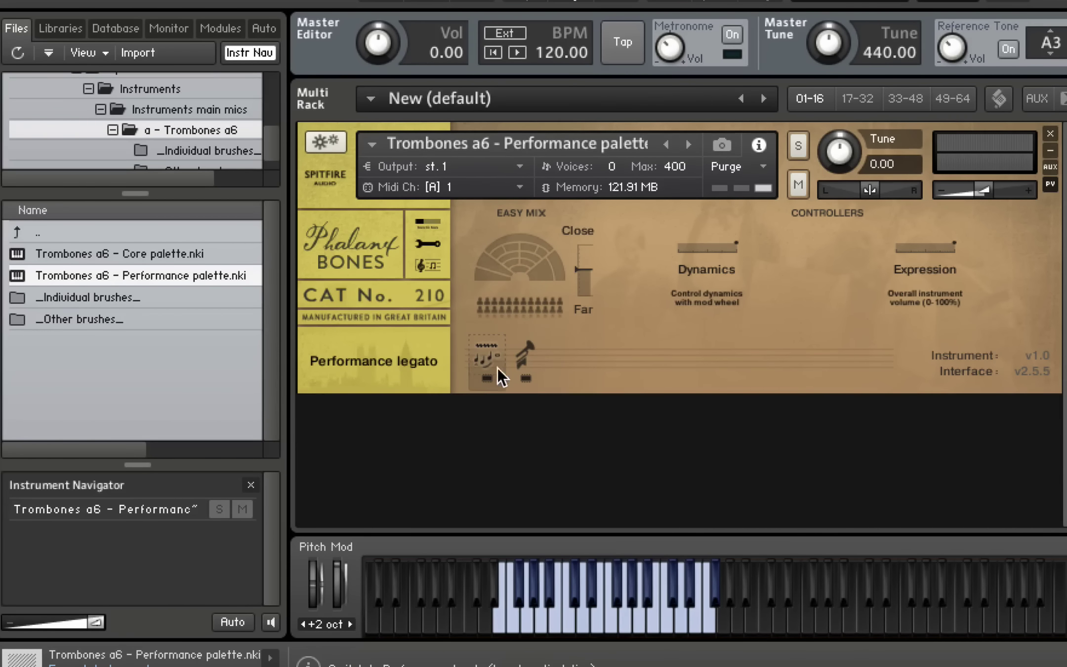
- Audition Fanfare Sculptor, return to Performance legato, then show Mic Mix and swap T for O
{"action": "left_click", "coordinate": [519, 368]}
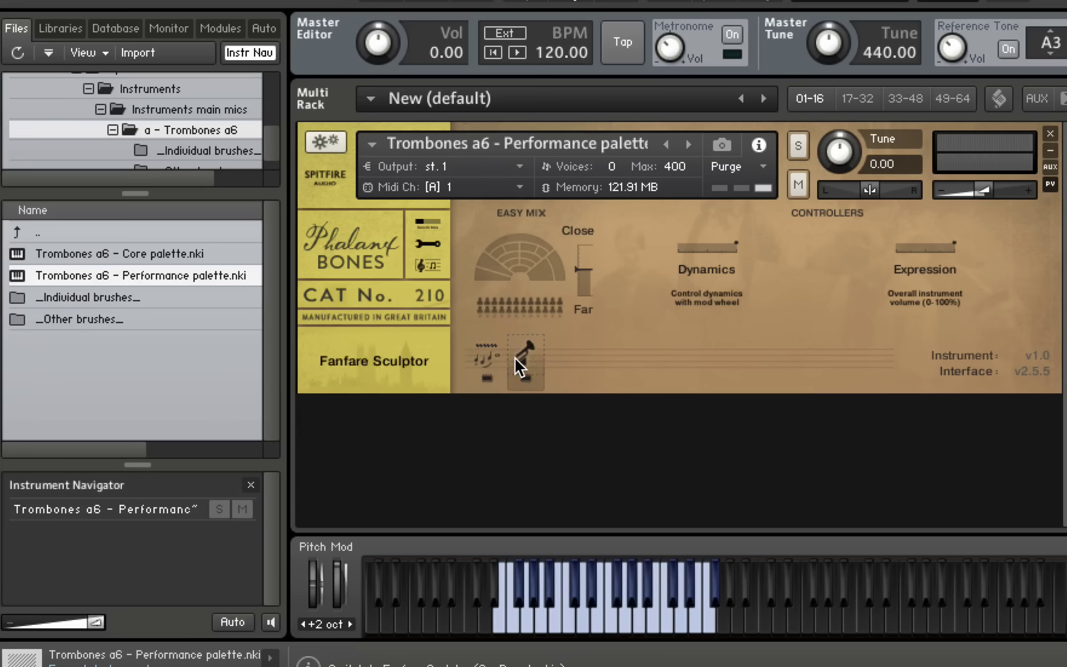
{"action": "left_click", "coordinate": [482, 364]}
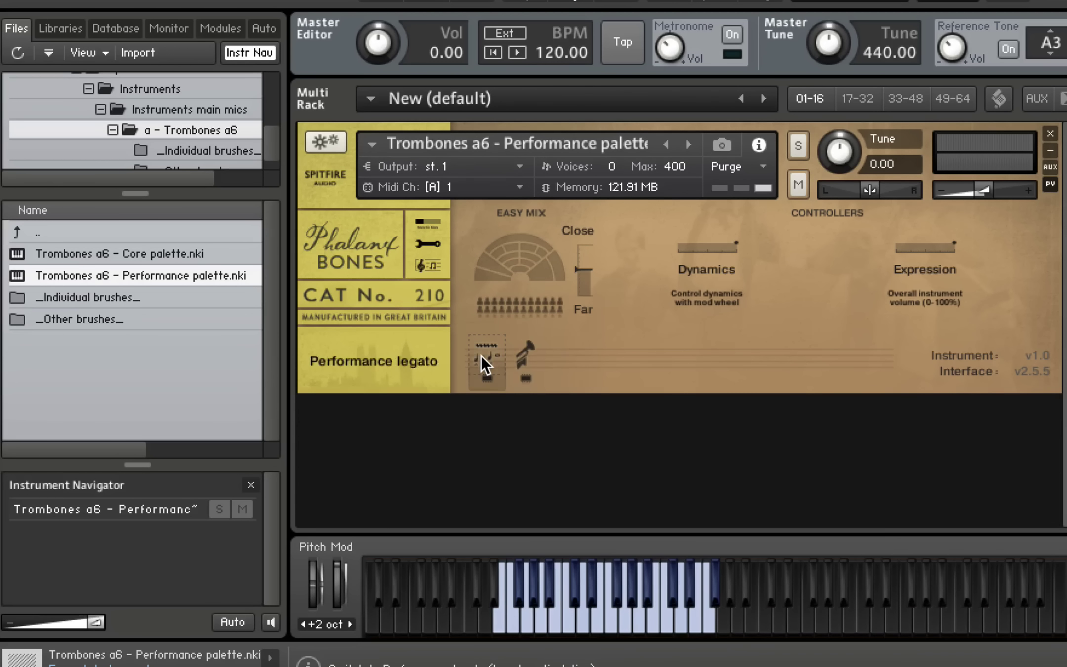
{"action": "left_click", "coordinate": [419, 244]}
{"action": "left_click", "coordinate": [520, 297]}
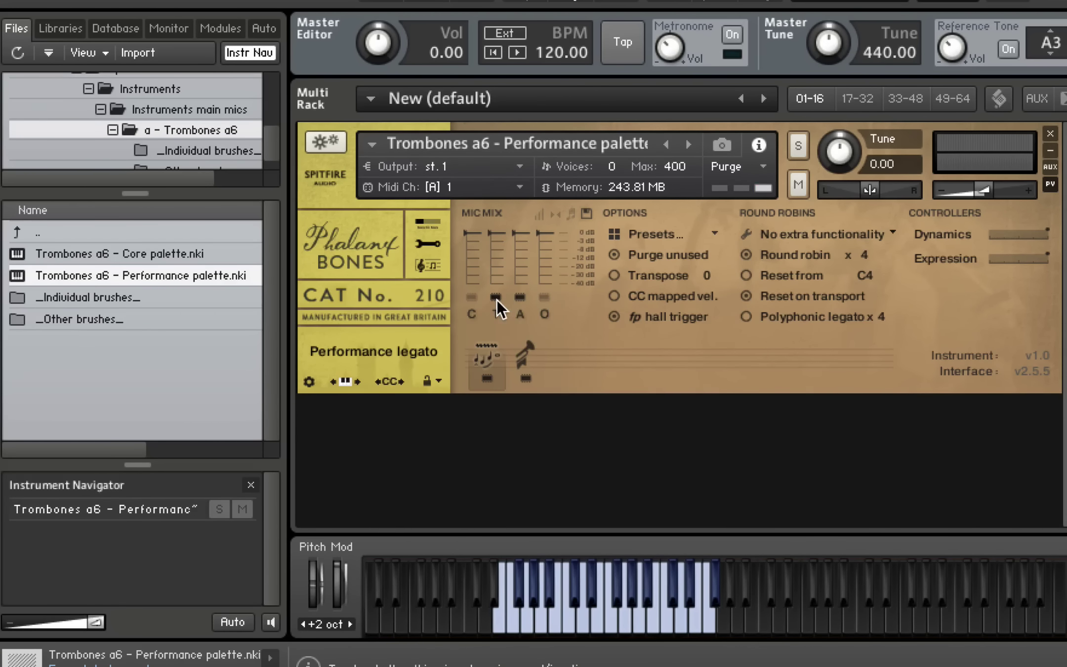
{"action": "left_click", "coordinate": [495, 297]}
{"action": "left_click", "coordinate": [544, 297]}
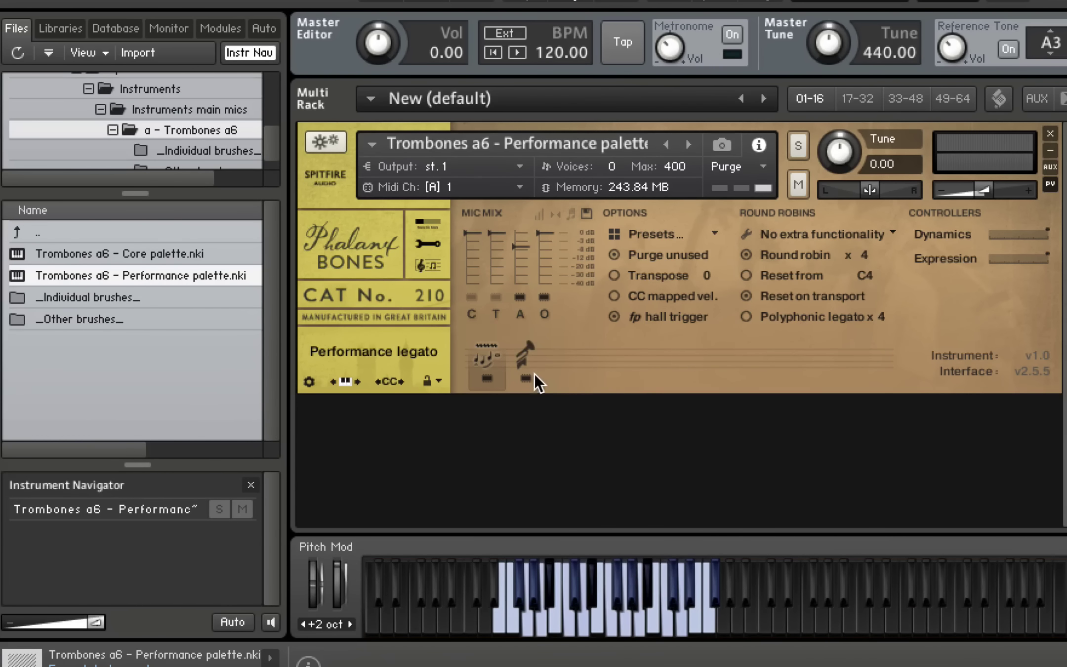
- Select and play the Fanfare Sculptor articulation on the Performance palette, with 8 round robins
{"action": "left_click", "coordinate": [526, 358]}
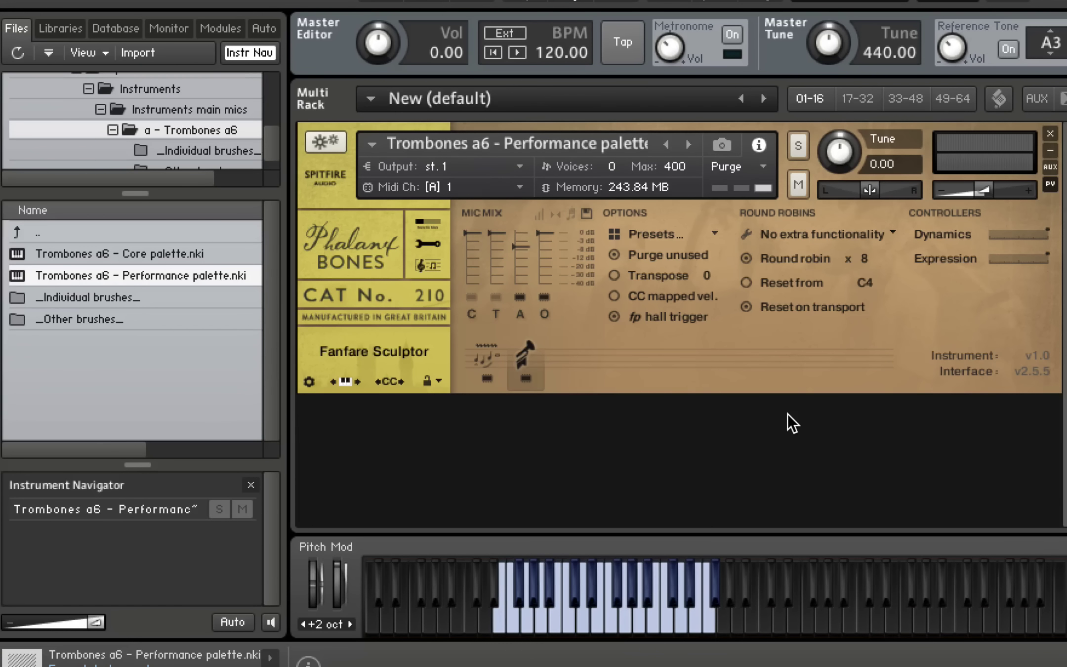
- Reload the Trombones a6 Core palette and select the Marcato articulation
{"action": "key", "text": "Up"}
{"action": "key", "text": "Return"}
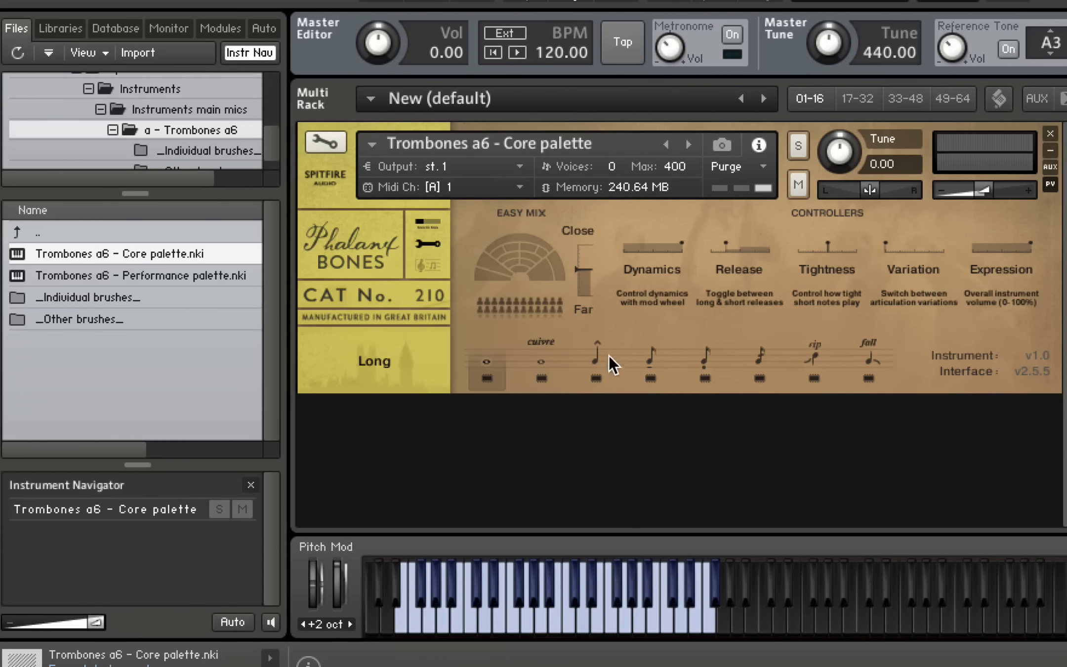
{"action": "left_click", "coordinate": [597, 363]}
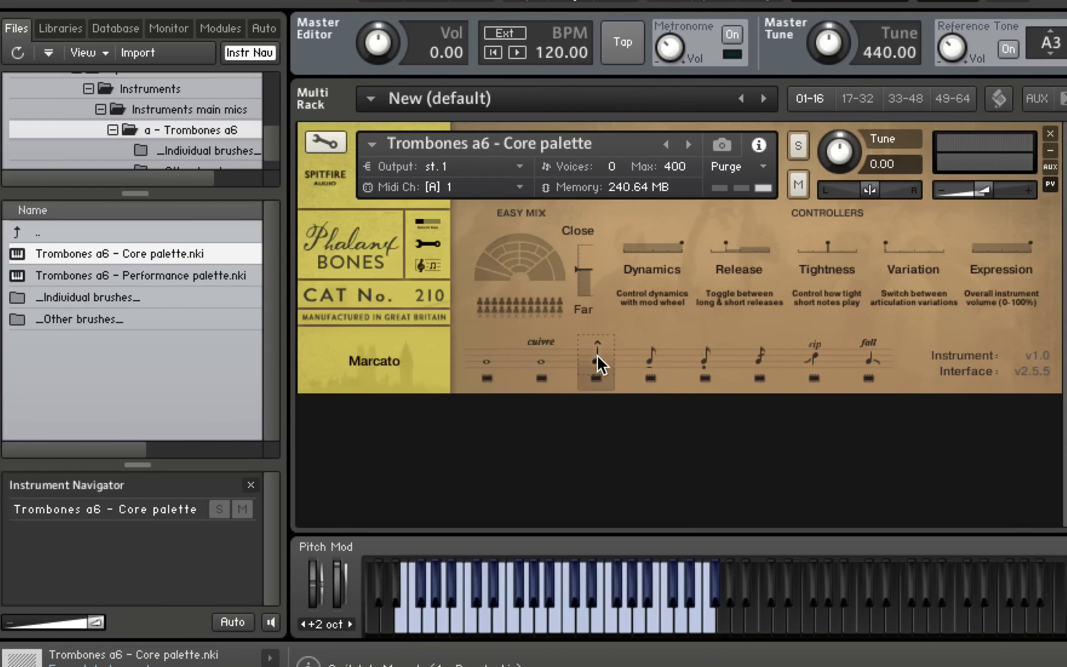
- Show the Mic Mix settings and switch on the C, A and O mics
{"action": "left_click", "coordinate": [430, 242]}
{"action": "left_click", "coordinate": [471, 298]}
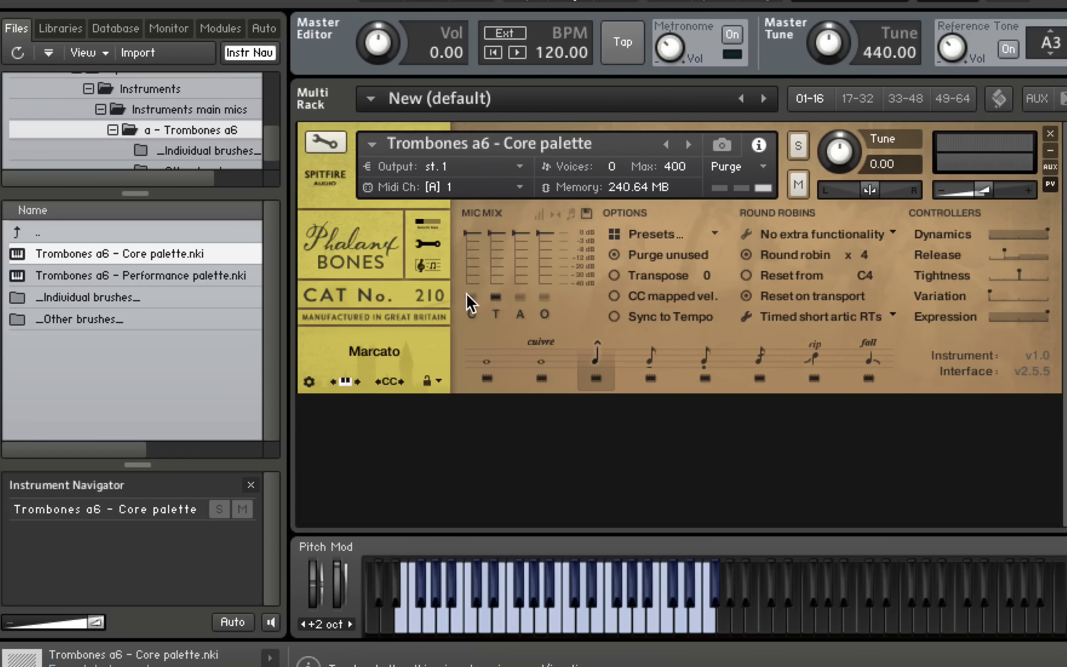
{"action": "left_click", "coordinate": [519, 297]}
{"action": "left_click", "coordinate": [544, 297]}
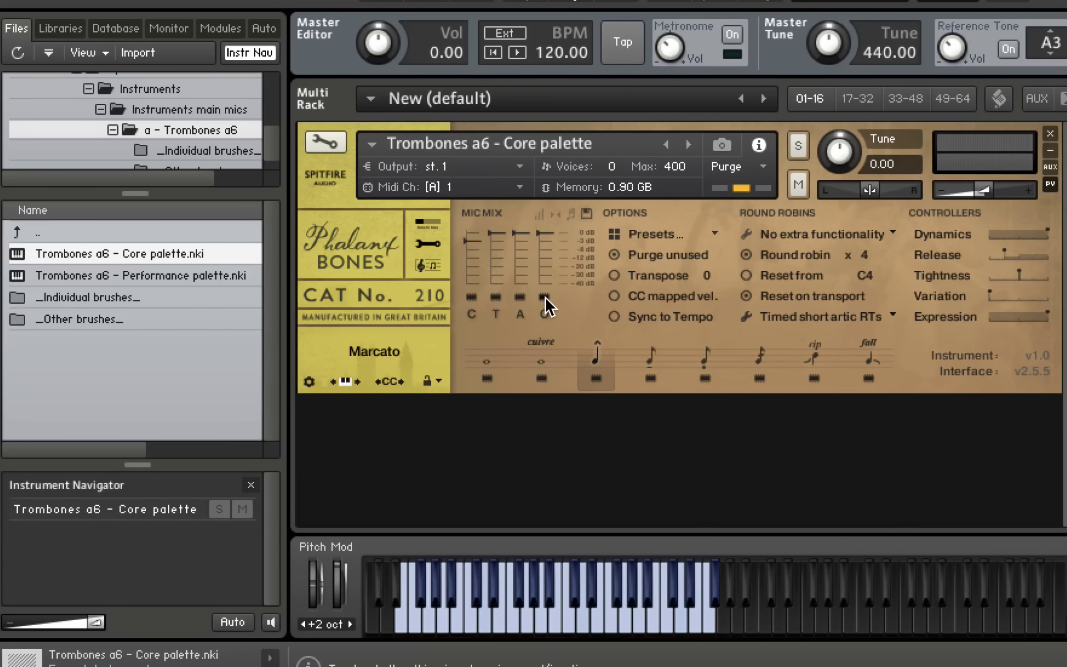